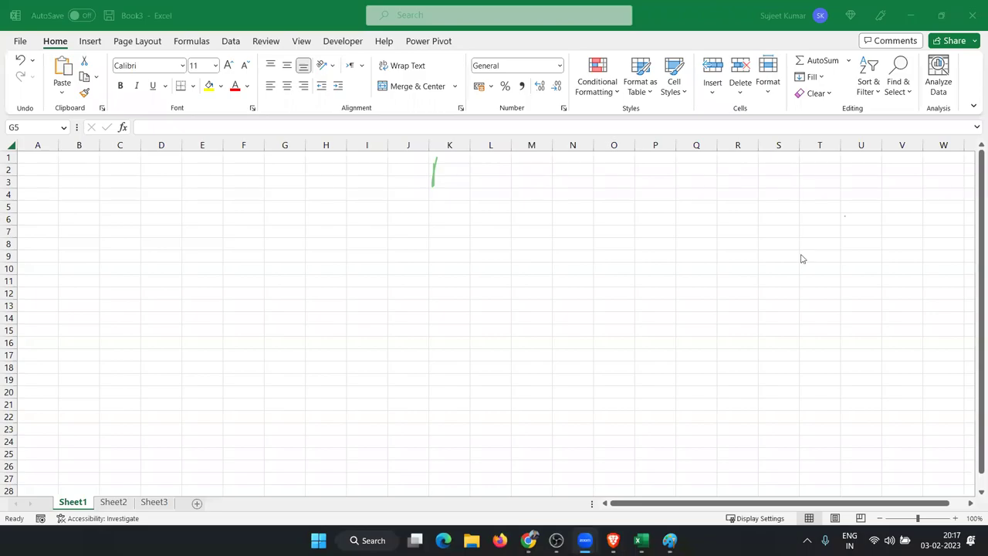
# Show the hidden system tray icons and dismiss the flyout, twice.
pyautogui.click(807, 540)
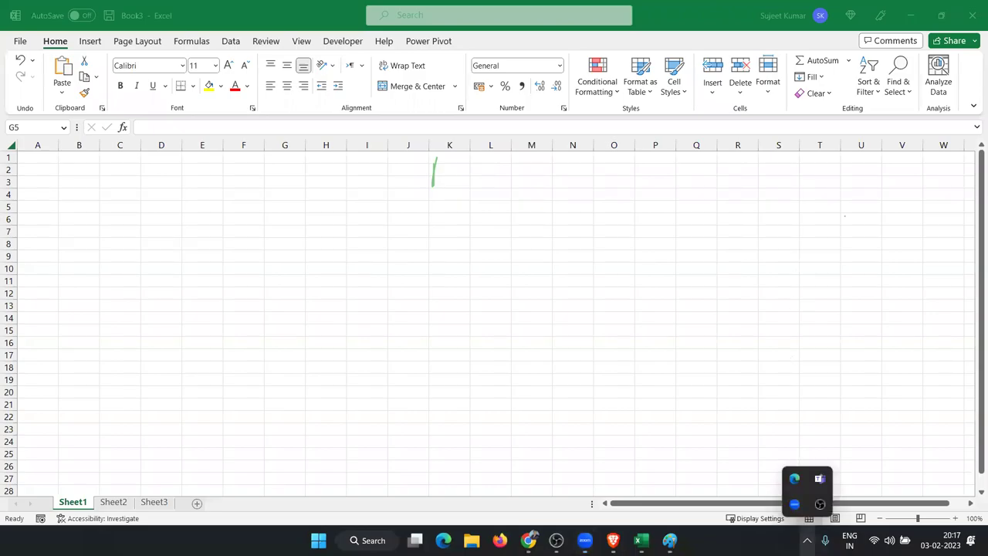
pyautogui.click(684, 458)
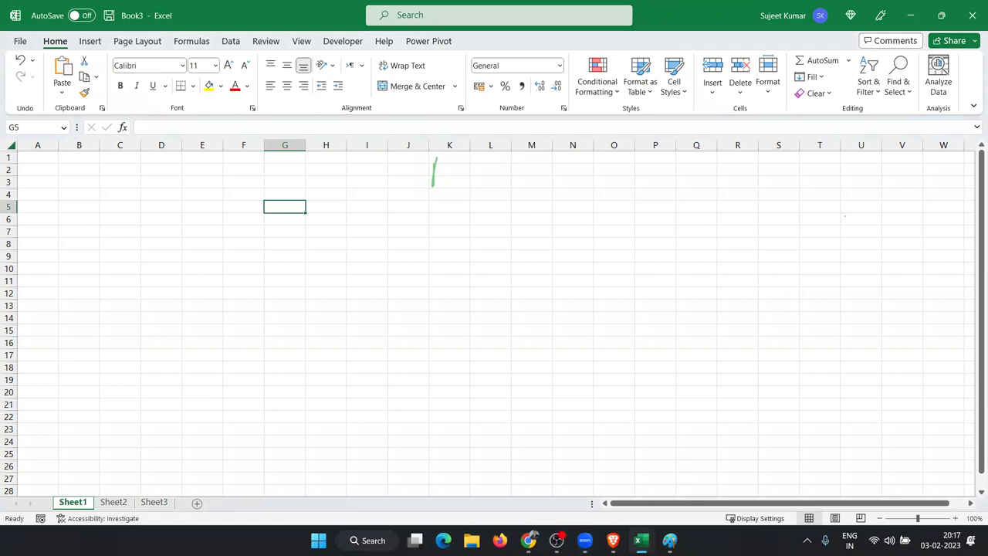
pyautogui.click(807, 541)
pyautogui.click(486, 252)
# Switch to the Developer tab and select cell C5 in Book3.
pyautogui.click(342, 41)
pyautogui.press('F2')
pyautogui.click(106, 200)
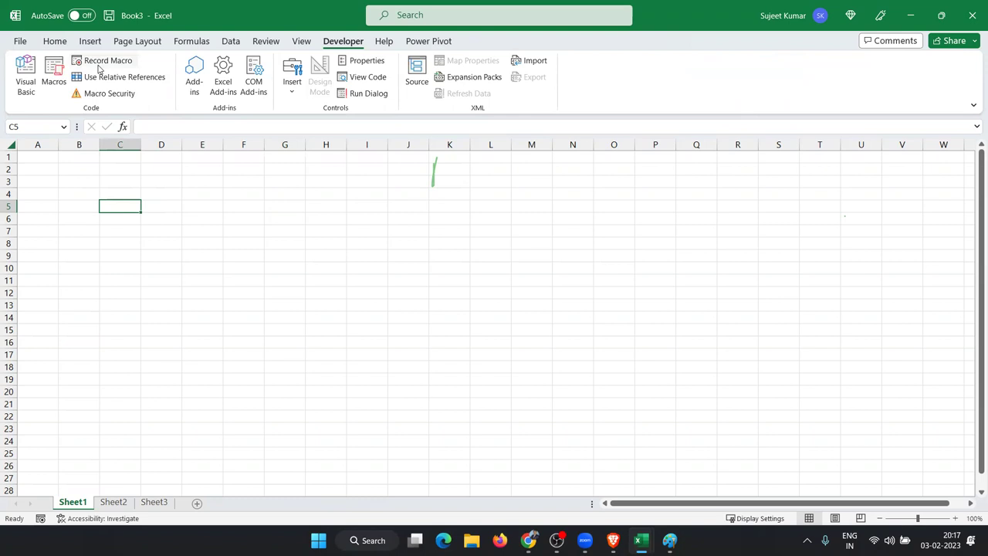
# Record an empty macro with the default name Macro1, then stop the recording.
pyautogui.click(105, 61)
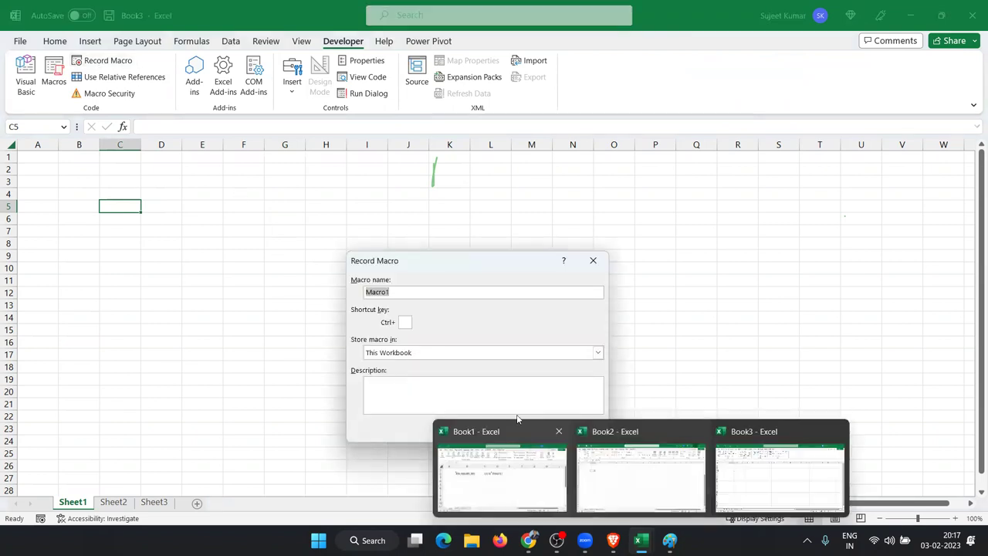
pyautogui.click(485, 428)
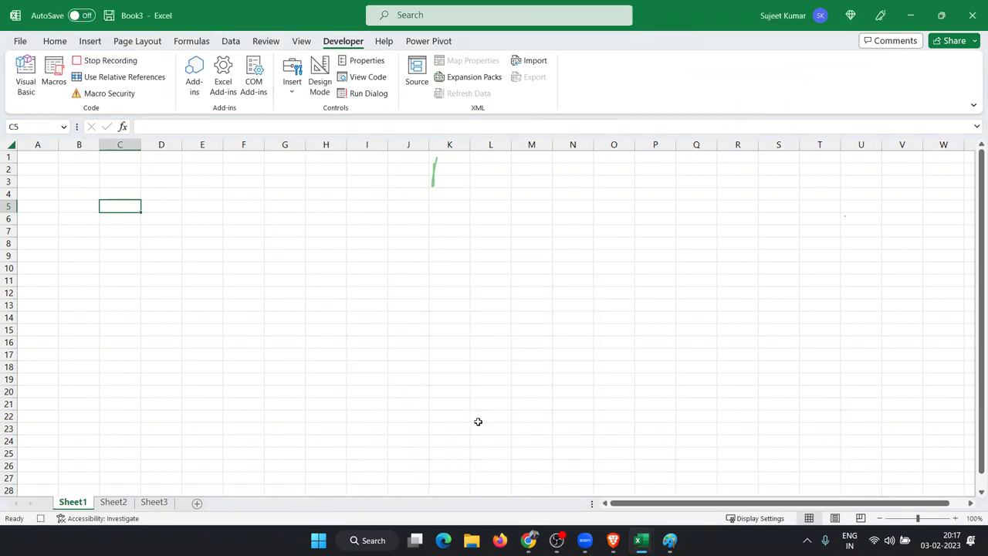
pyautogui.click(41, 518)
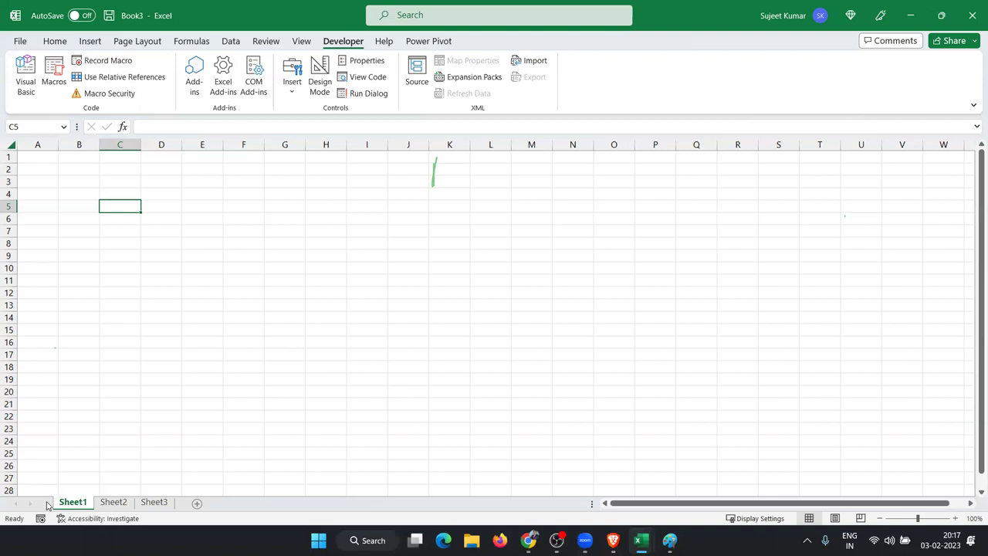
# Move to cell D4 and enter the heading 'Public Macros'.
pyautogui.press('Up')
pyautogui.press('Right')
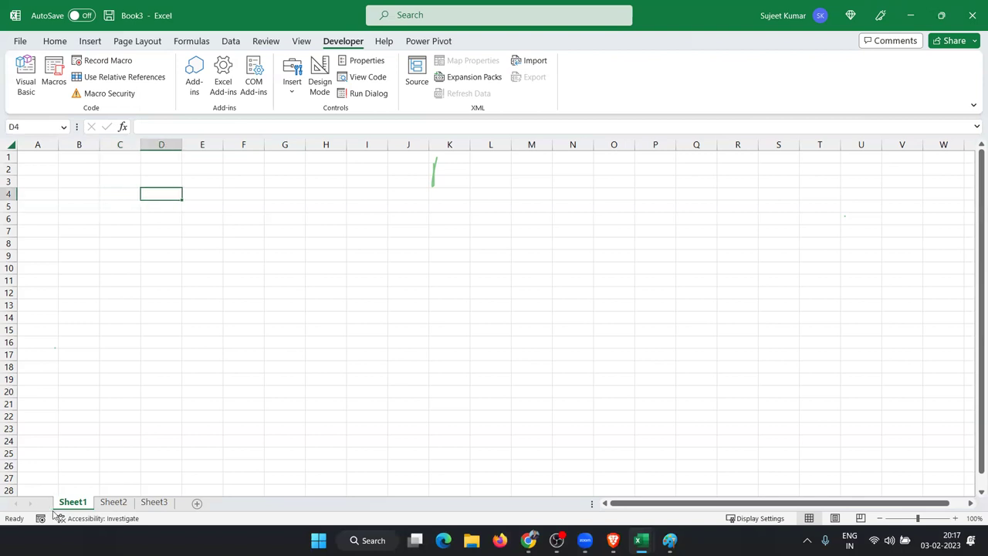
pyautogui.scroll(6, 163, 351)
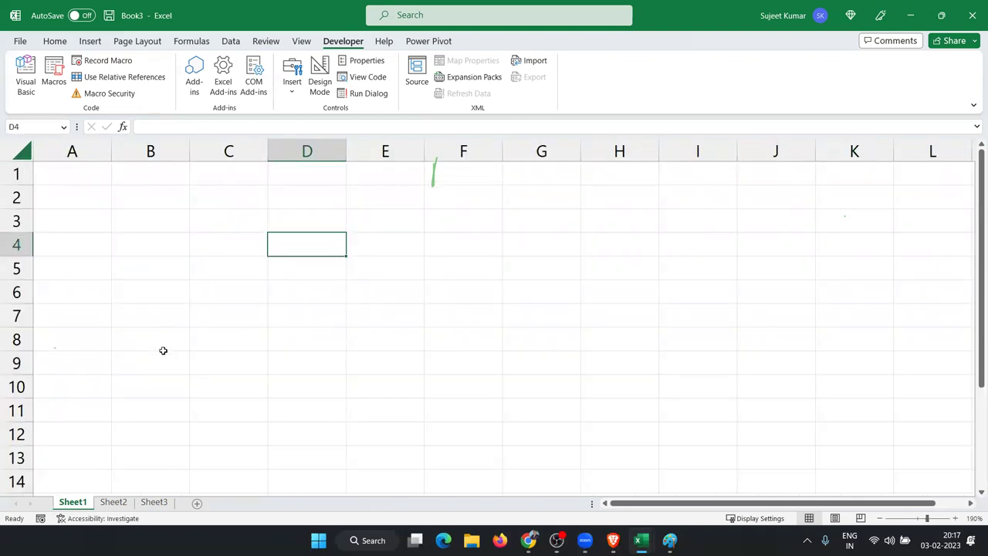
pyautogui.write('Public ')
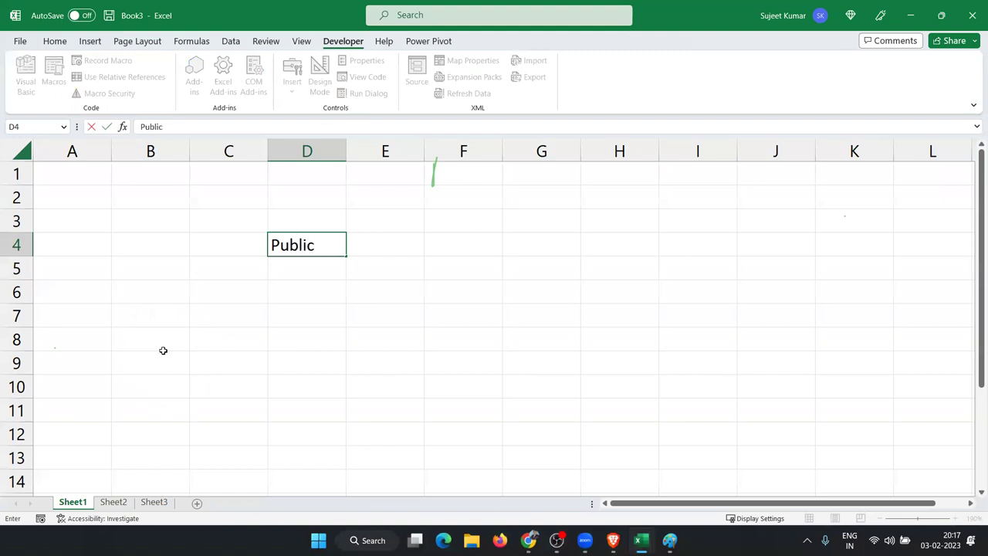
pyautogui.write('MAcros')
pyautogui.press('Return')
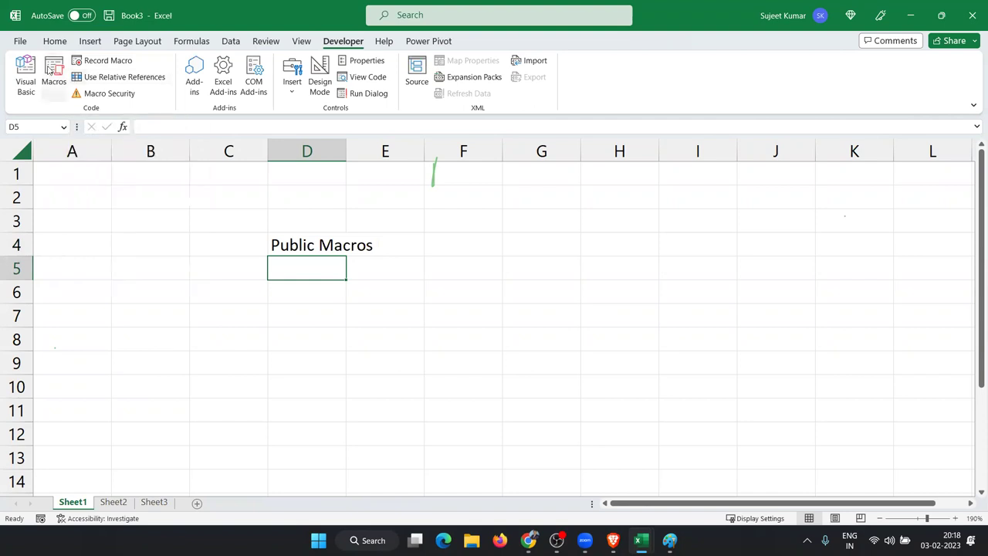
# Open Macro1's empty procedure in the Visual Basic editor, then return to the worksheet.
pyautogui.click(54, 71)
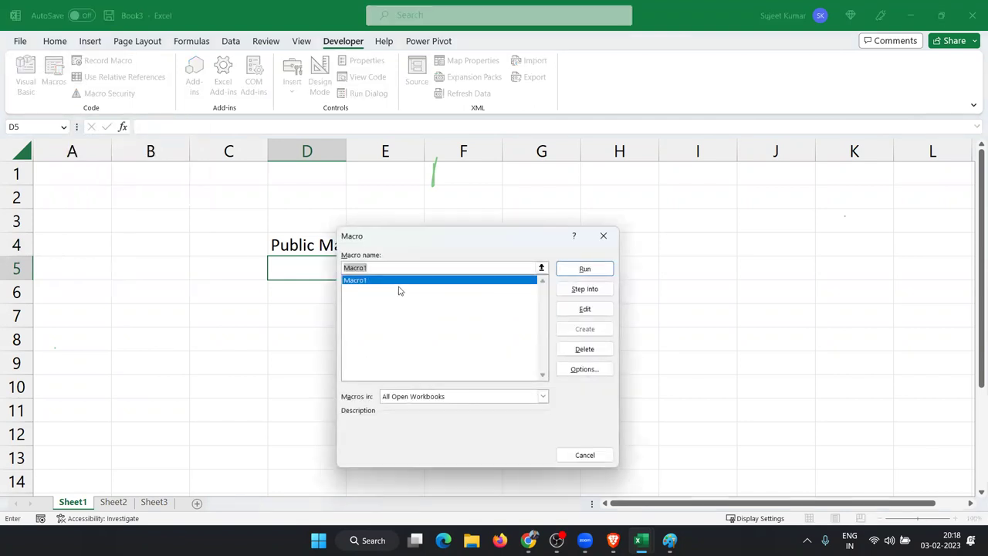
pyautogui.click(398, 289)
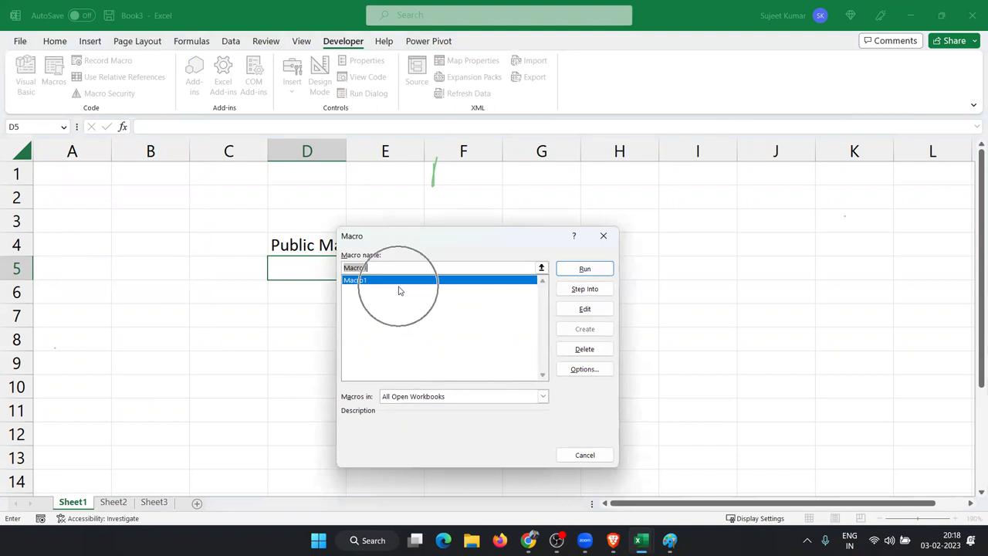
pyautogui.click(564, 309)
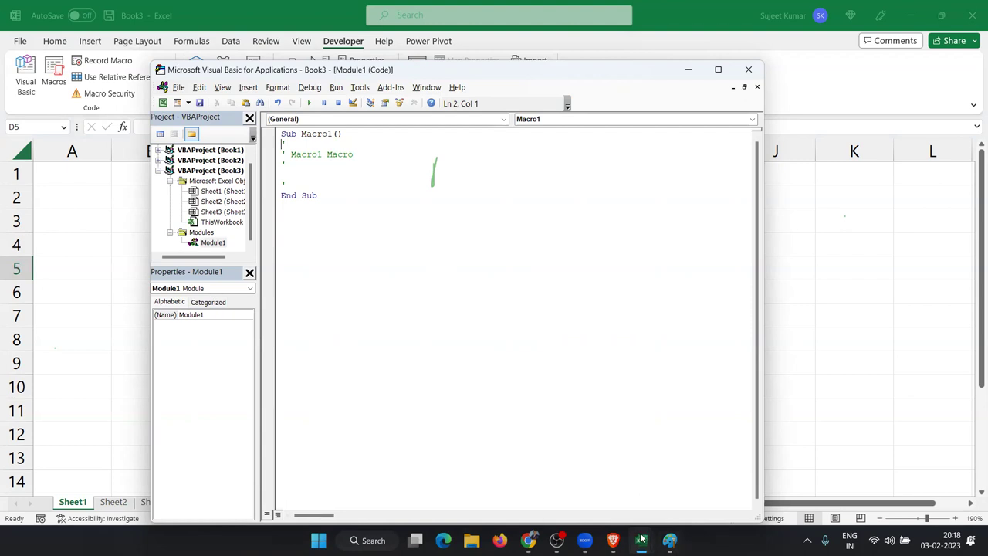
pyautogui.click(863, 223)
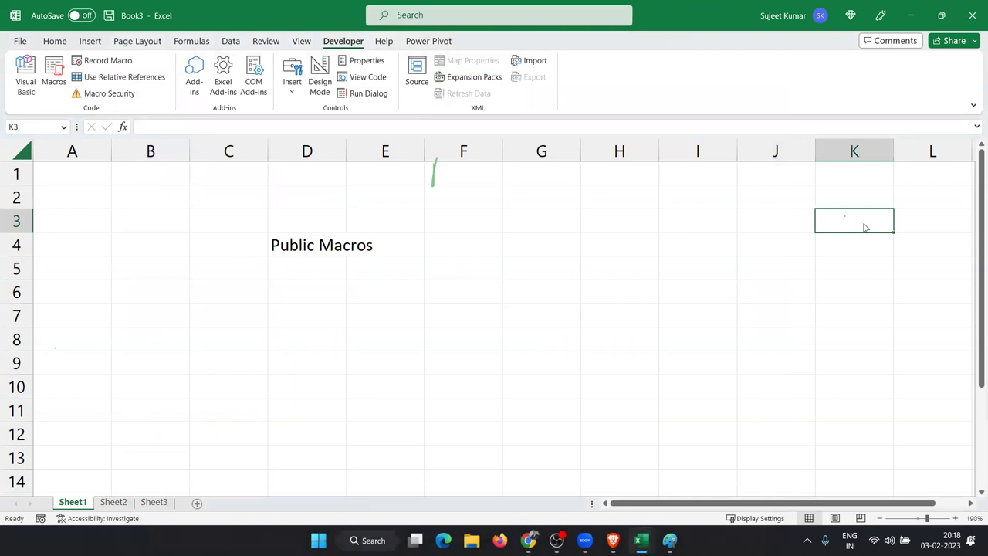
# Create blank workbook Book4, confirm Book3!Macro1 appears in its Macros list, then cancel.
pyautogui.hotkey('ctrl', 'n')
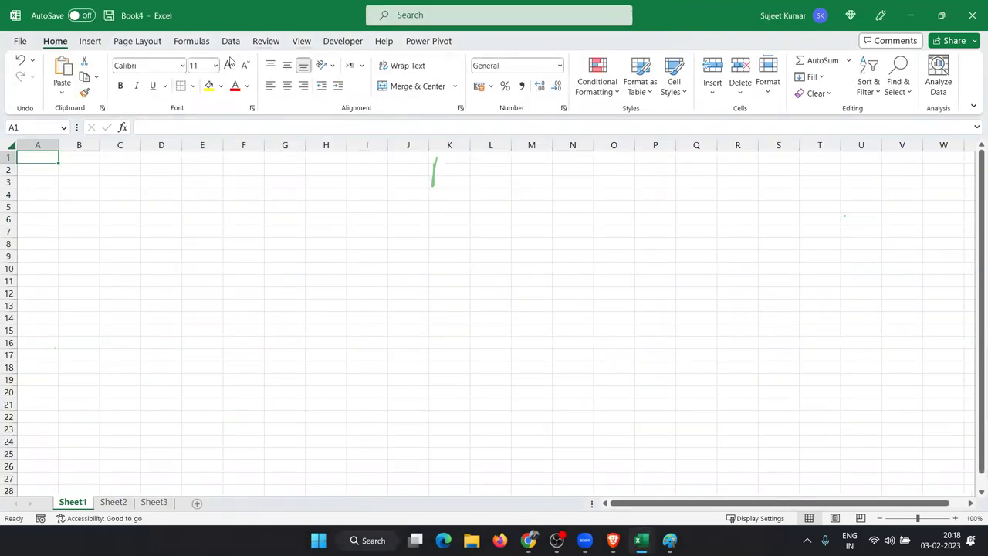
pyautogui.click(342, 41)
pyautogui.click(55, 81)
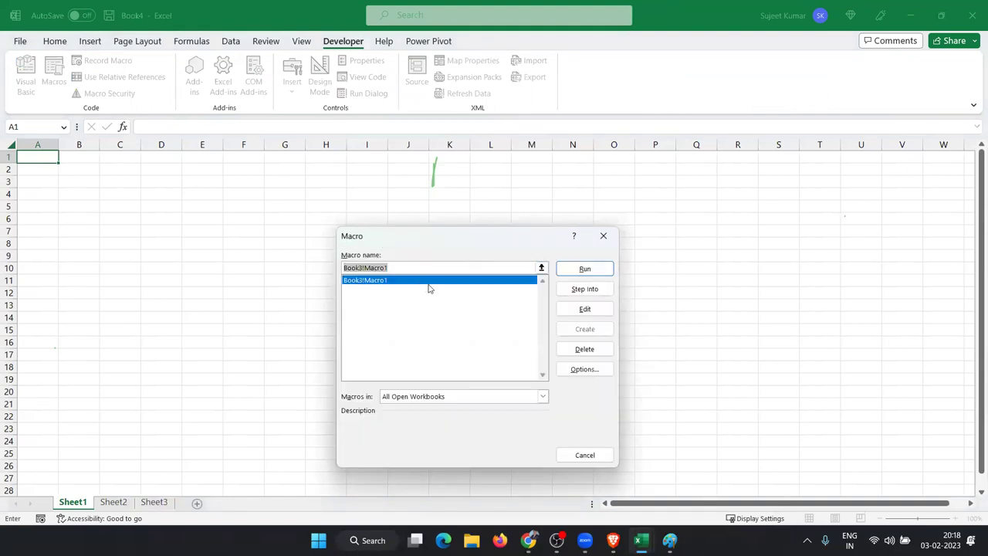
pyautogui.click(425, 287)
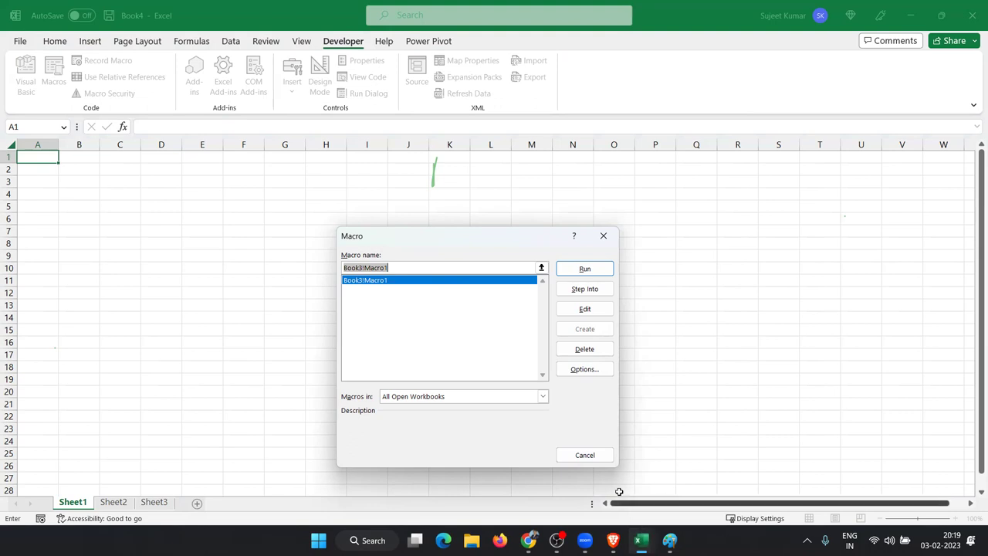
pyautogui.click(595, 457)
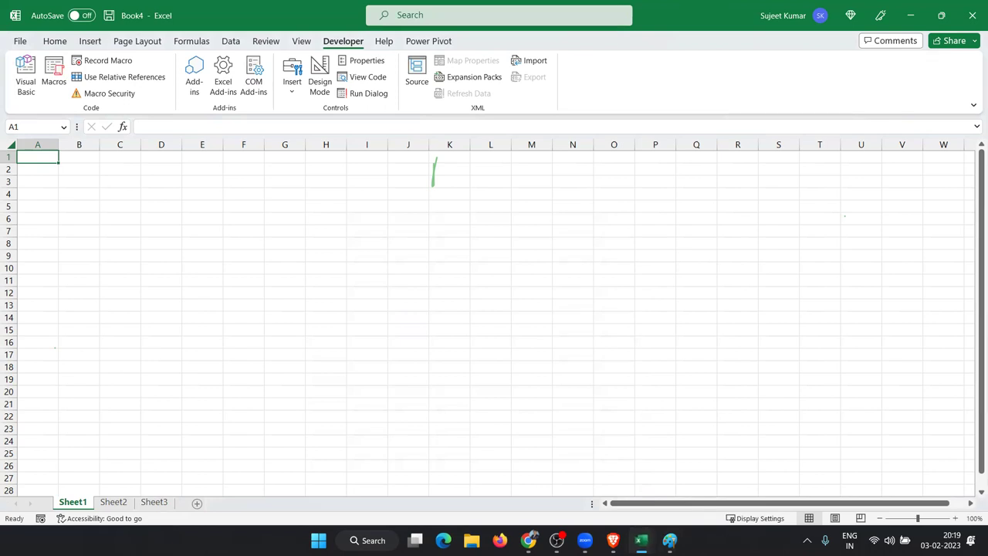
# Switch back to the Book3 workbook window.
pyautogui.hotkey('alt', 'Tab')
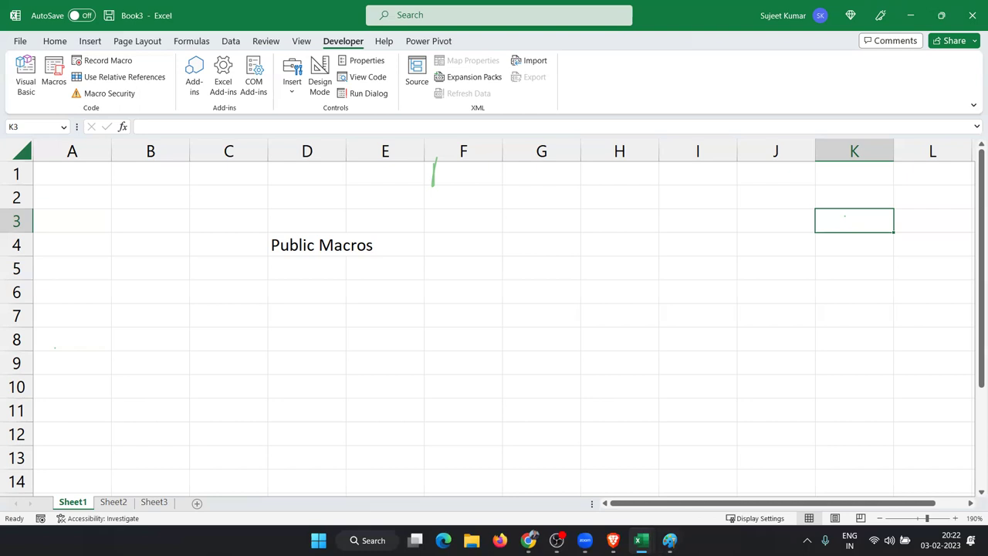
# Select the Public Macros cell D4, then the cell just below it.
pyautogui.click(288, 253)
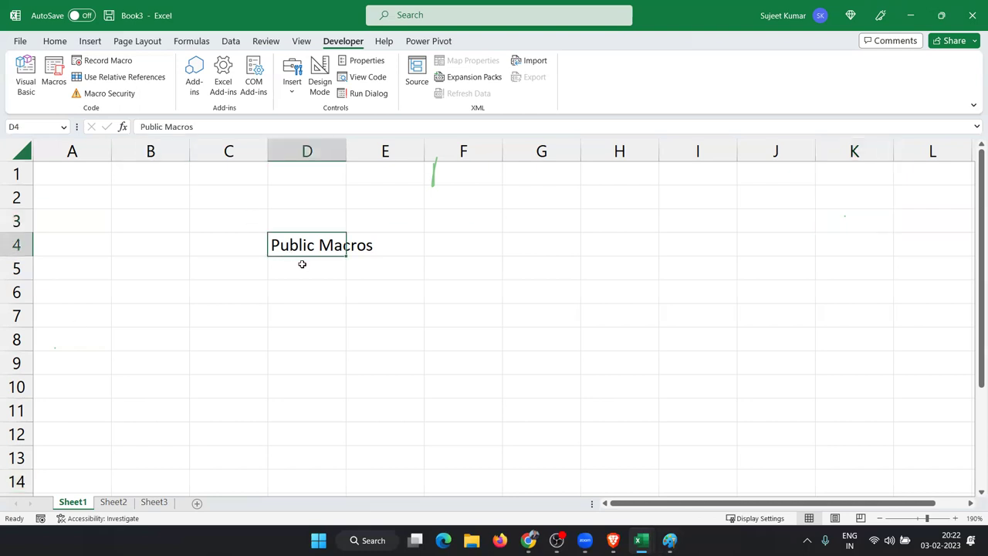
pyautogui.click(302, 264)
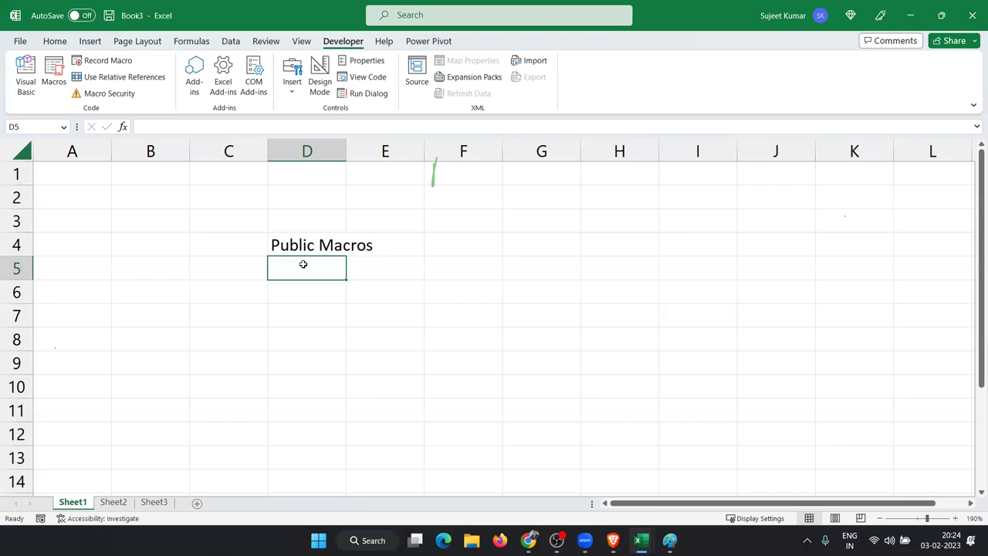
# Enter 'Personal Macros' in cell D7 and bring the selection back to row 7.
pyautogui.press('Down')
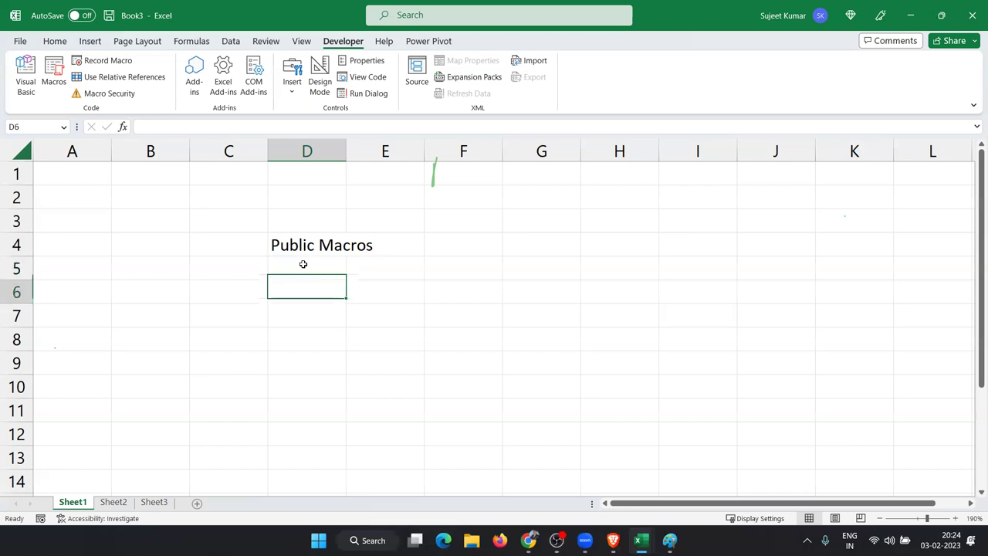
pyautogui.press('Down')
pyautogui.write('Per')
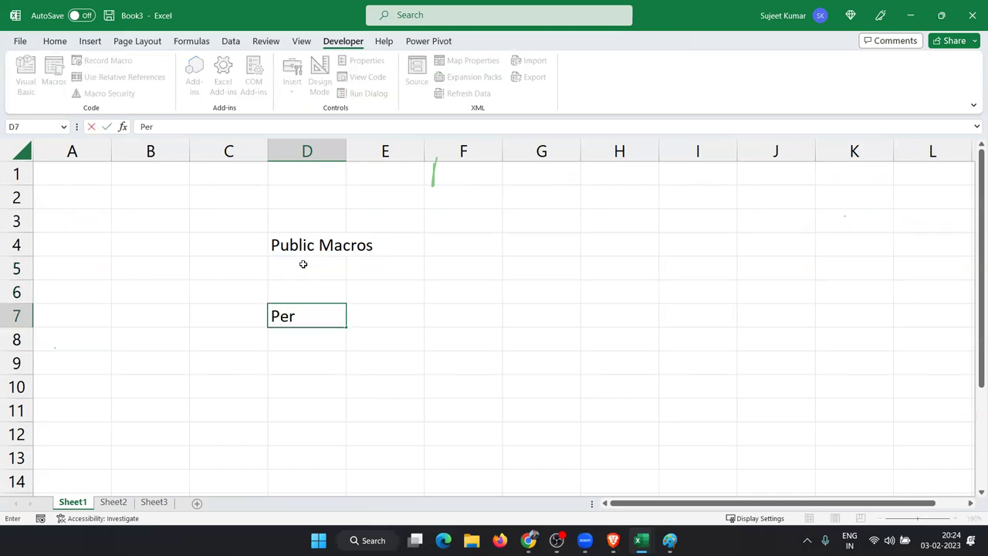
pyautogui.write('sonal')
pyautogui.write(' Macr')
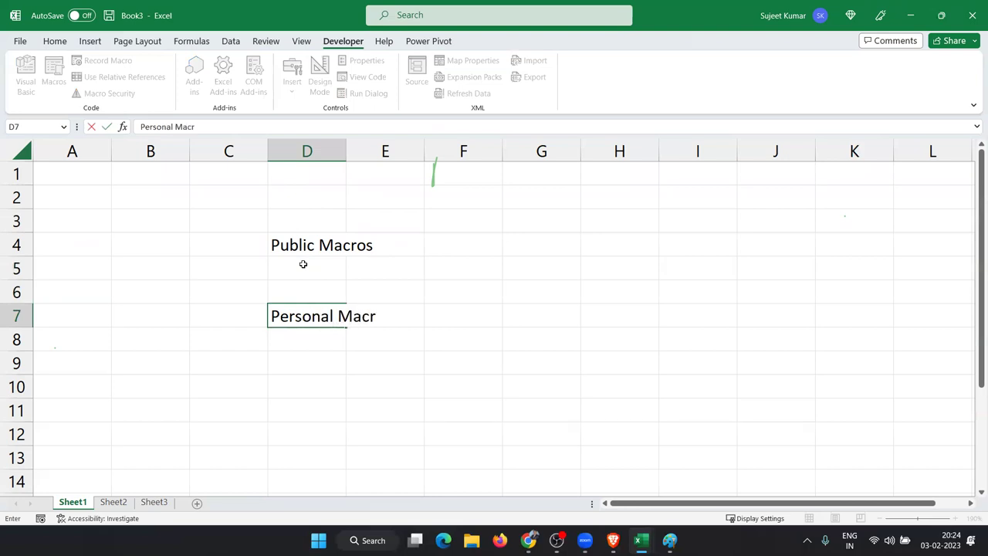
pyautogui.write('os')
pyautogui.press('Tab')
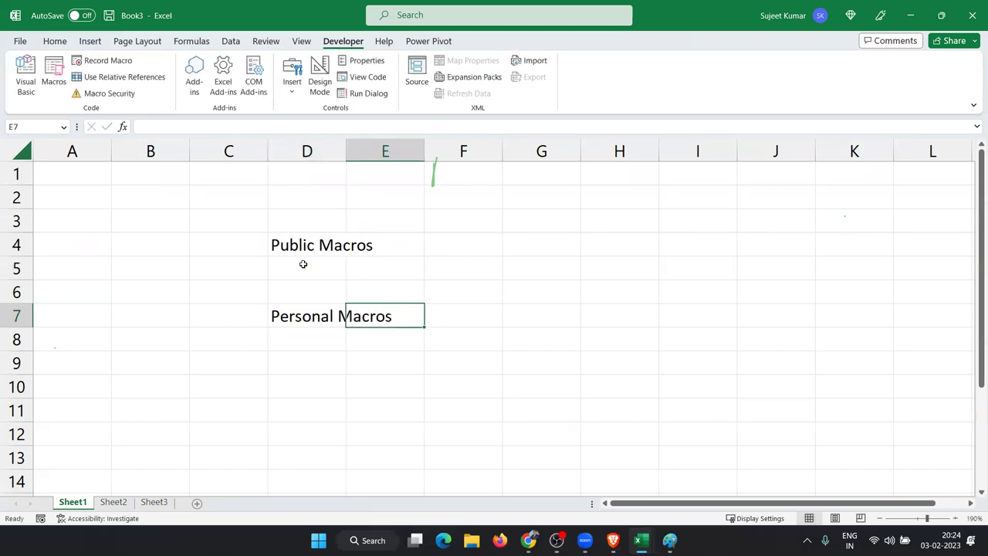
pyautogui.press('Up')
pyautogui.press('Up')
pyautogui.press('Up')
pyautogui.press('Down')
pyautogui.press('Down')
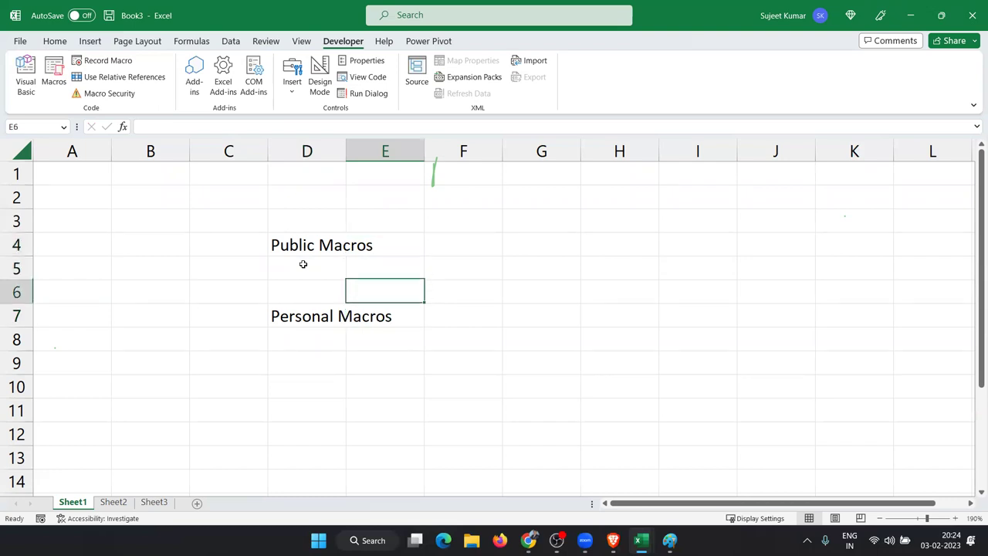
pyautogui.press('Down')
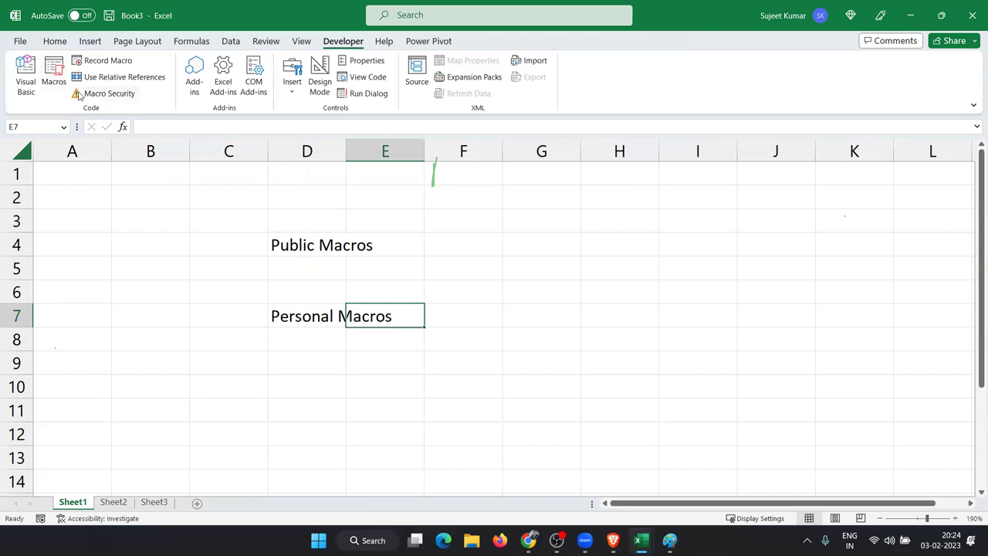
# Check the Macros list, then set up recording Macro2 stored in the Personal Macro Workbook.
pyautogui.click(54, 78)
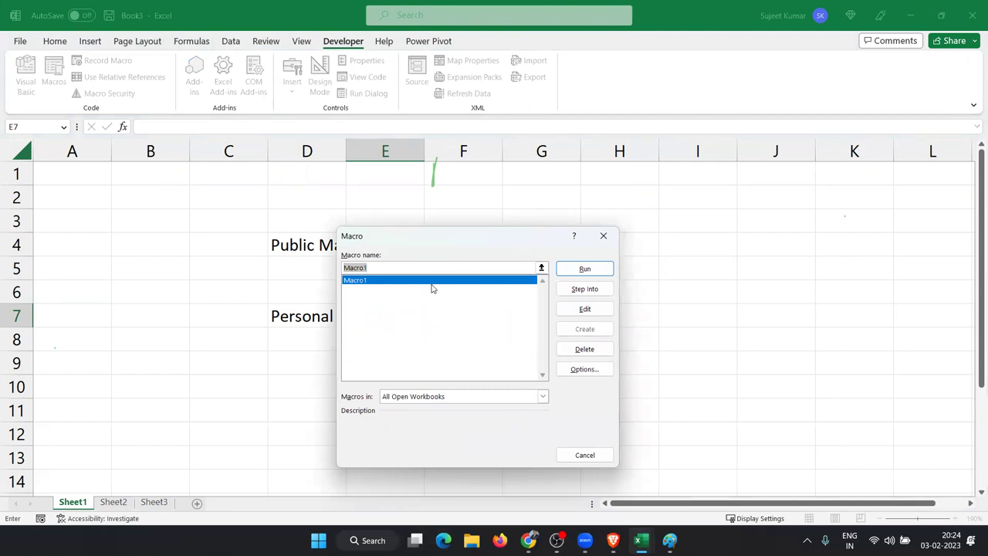
pyautogui.press('Escape')
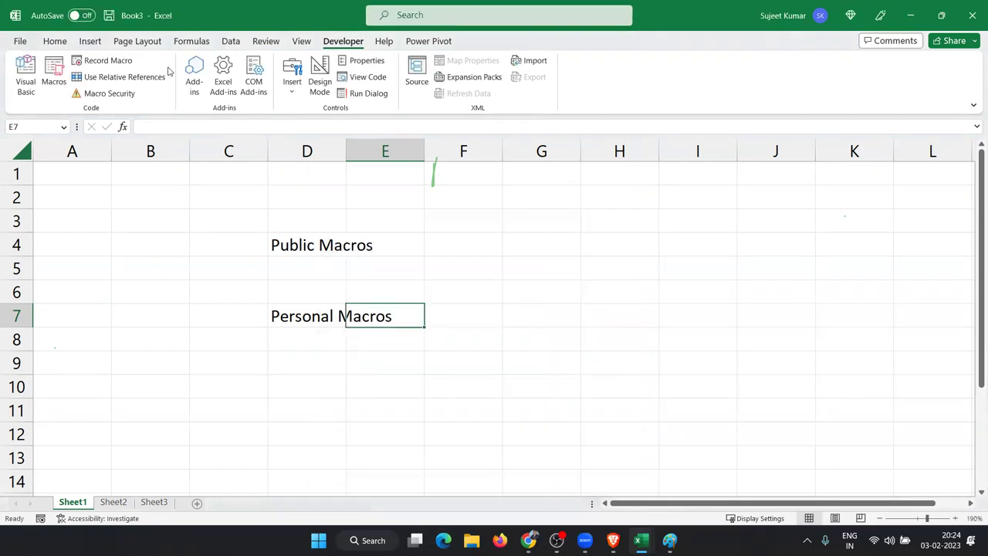
pyautogui.click(108, 60)
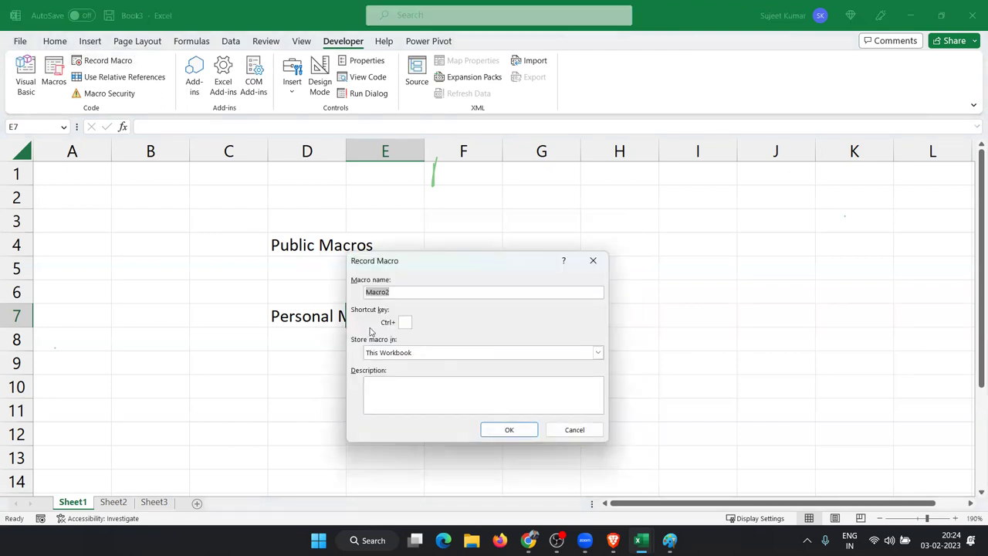
pyautogui.click(405, 352)
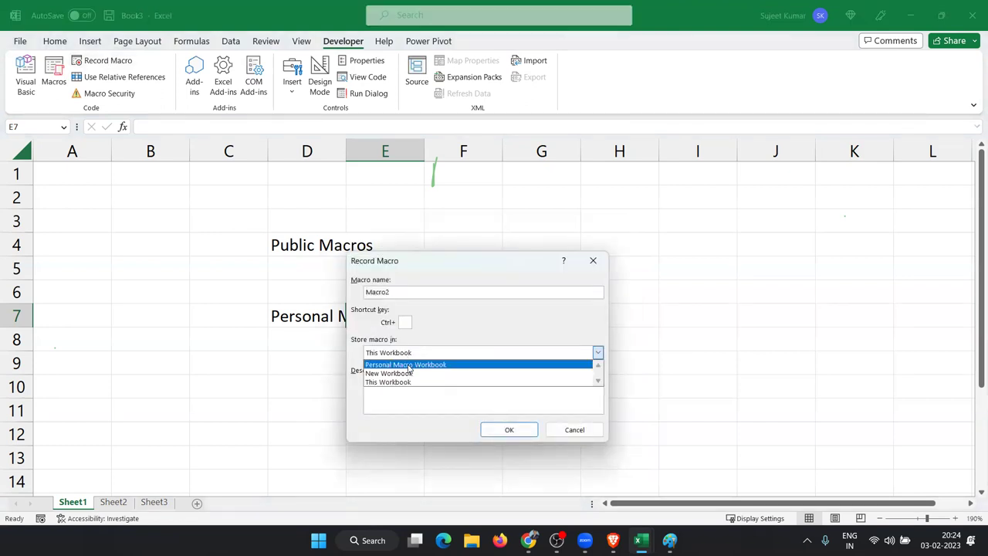
pyautogui.click(409, 362)
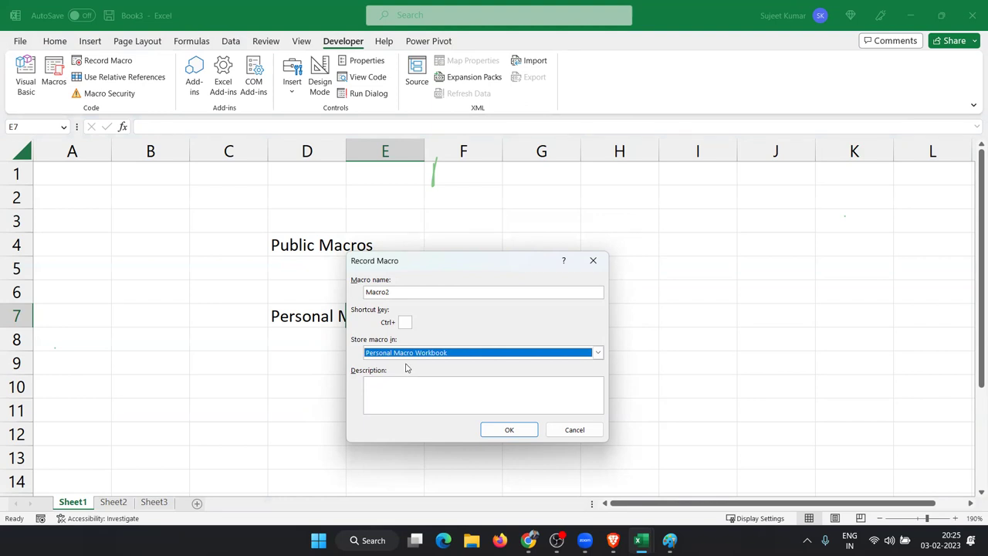
# Start the Macro2 recording and enter 'Addins' in F7, fixing the 'Addns' typo.
pyautogui.press('Return')
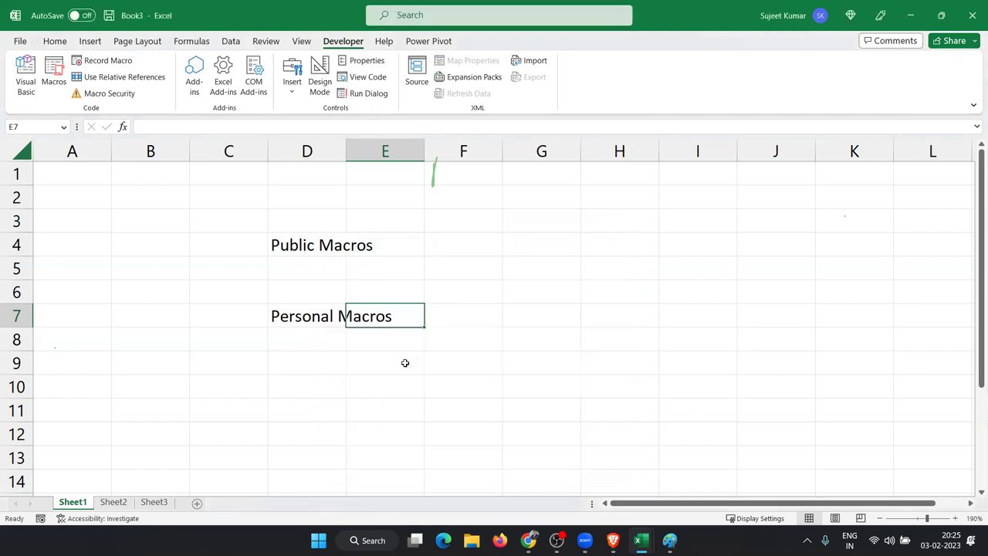
pyautogui.press('Right')
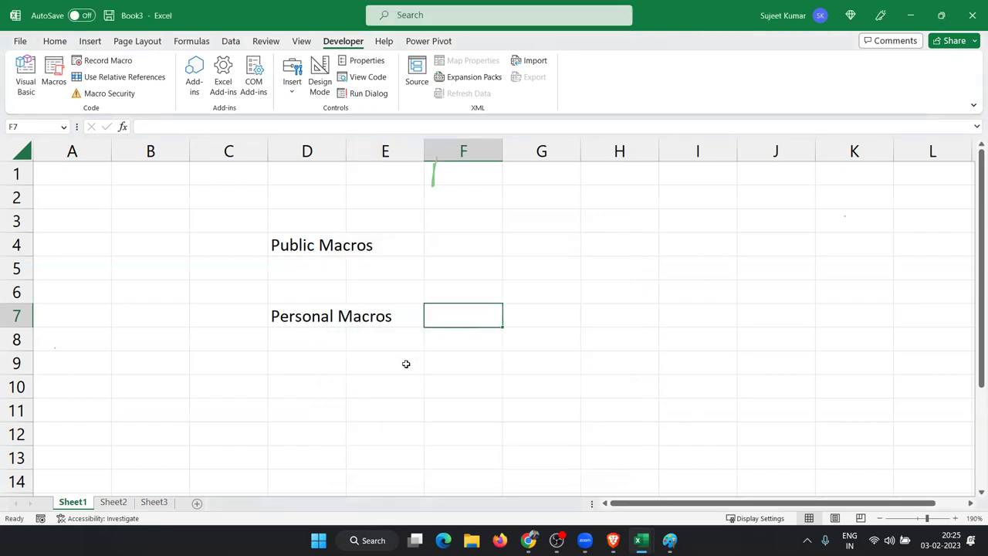
pyautogui.write('Ad')
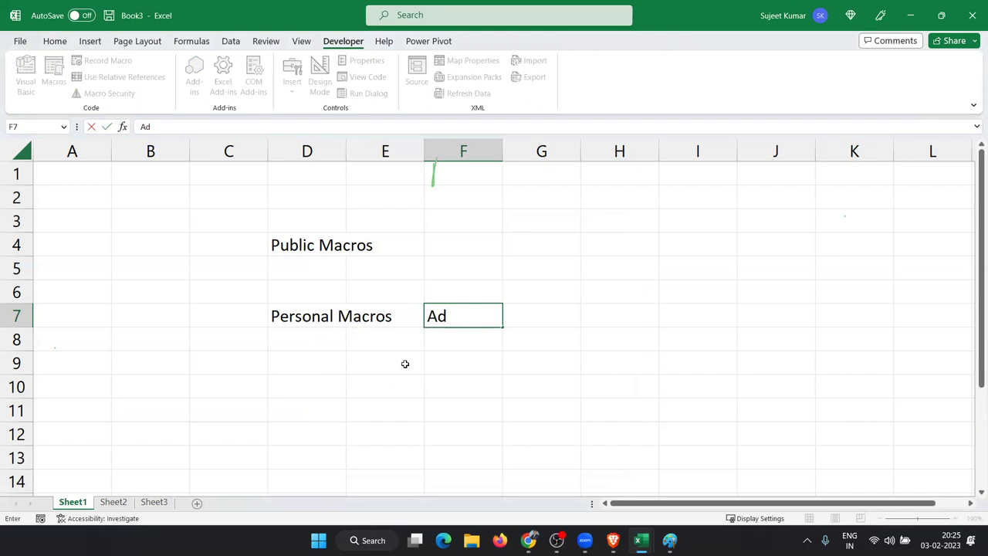
pyautogui.write('dns')
pyautogui.press('Return')
pyautogui.press('Up')
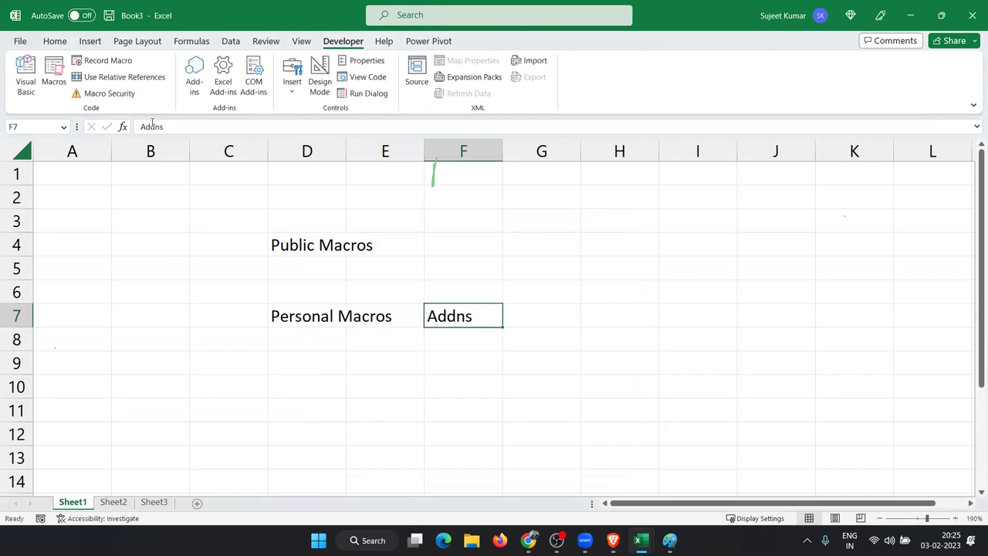
pyautogui.click(154, 127)
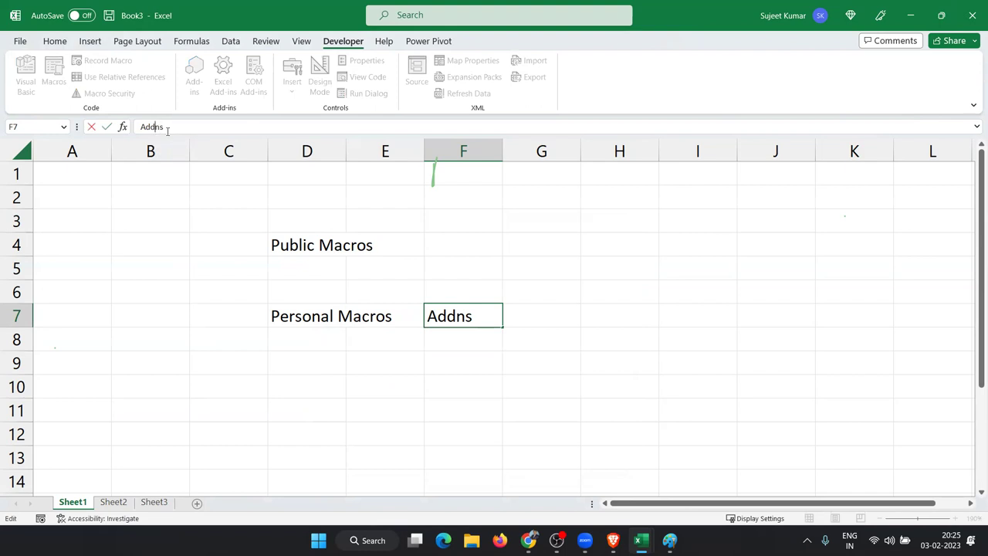
pyautogui.write('i')
pyautogui.press('Return')
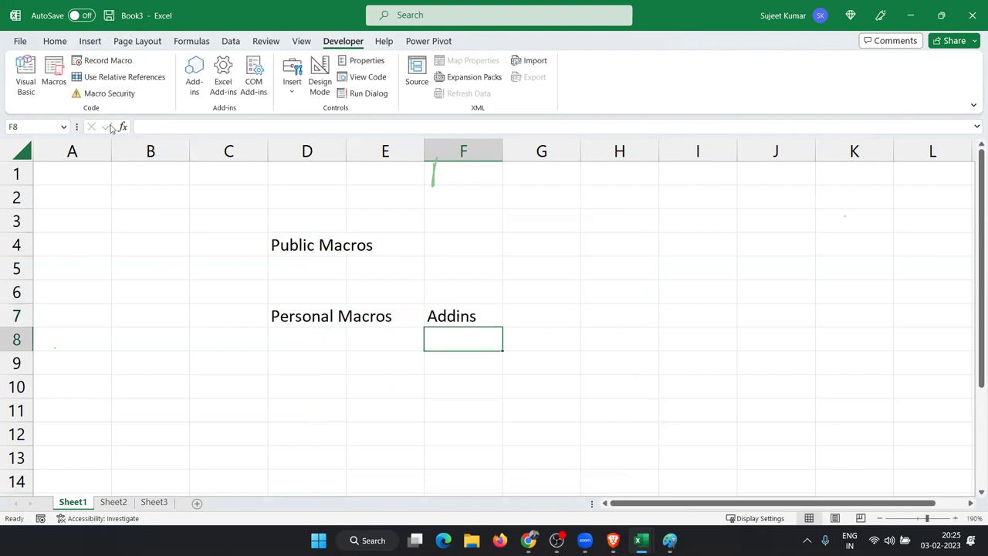
# Start saving Book3 as an Excel Add-in in the AddIns folder, then cancel without saving.
pyautogui.click(21, 41)
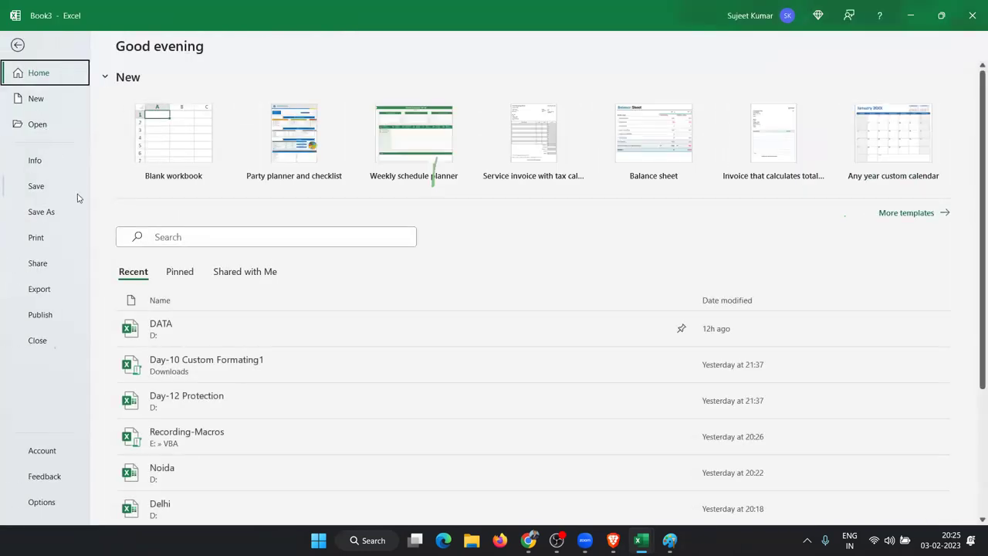
pyautogui.click(67, 213)
pyautogui.click(175, 274)
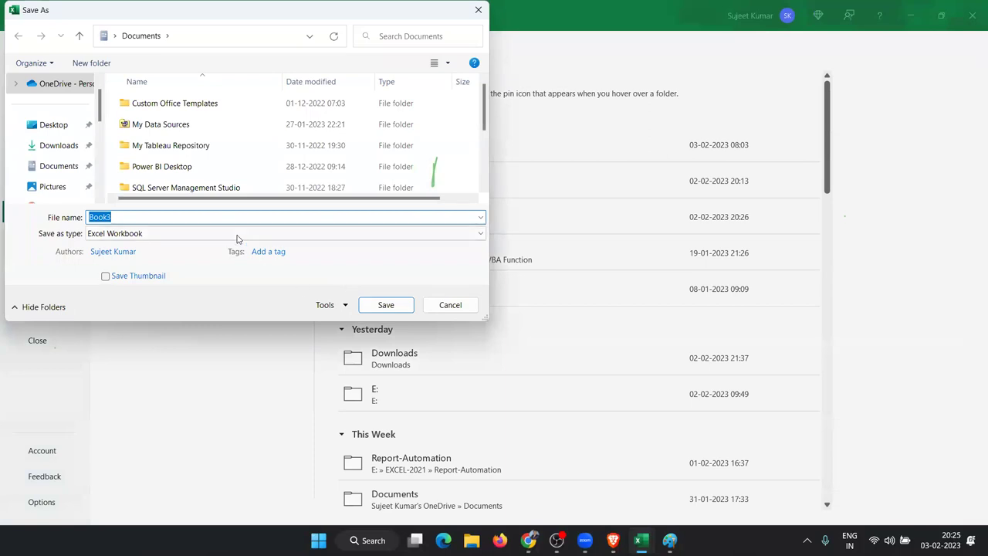
pyautogui.click(237, 235)
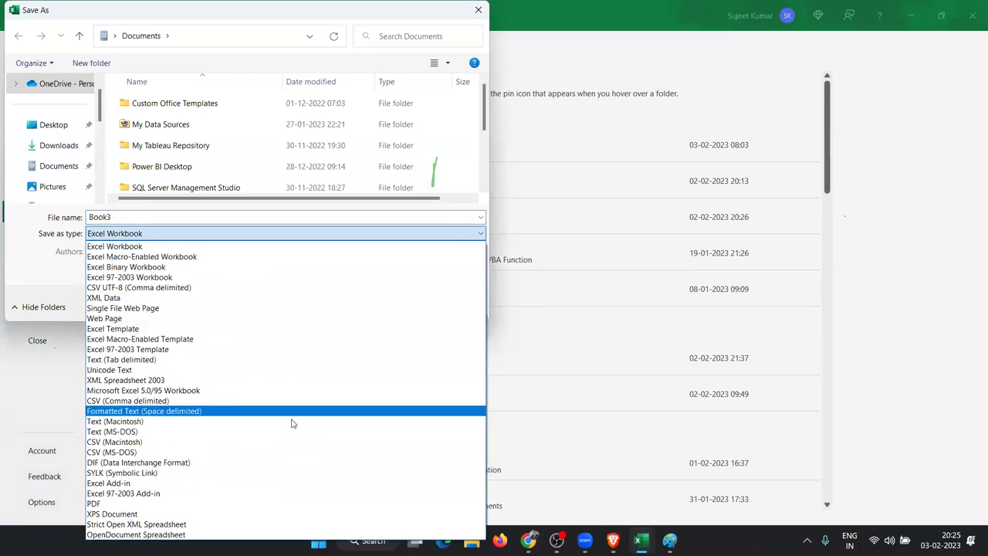
pyautogui.click(298, 484)
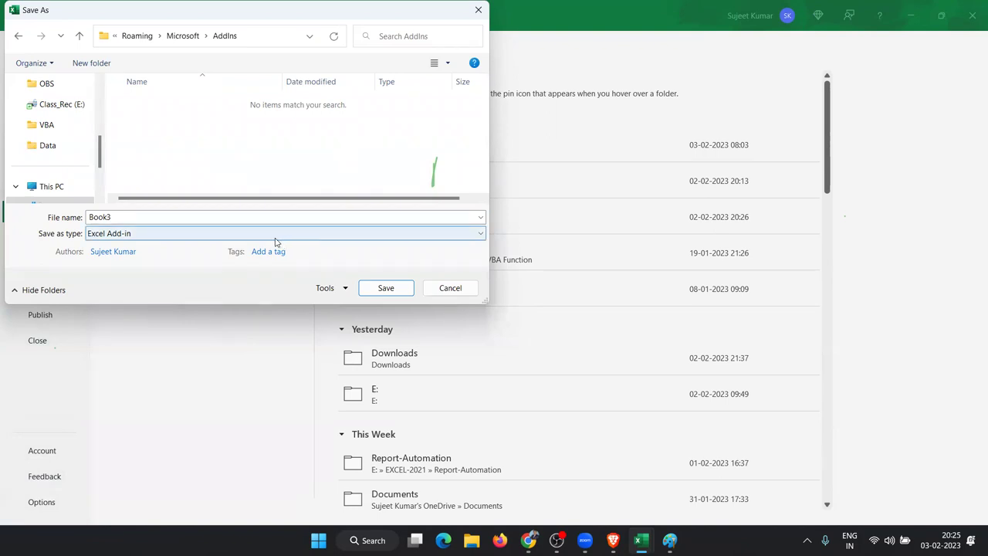
pyautogui.click(449, 289)
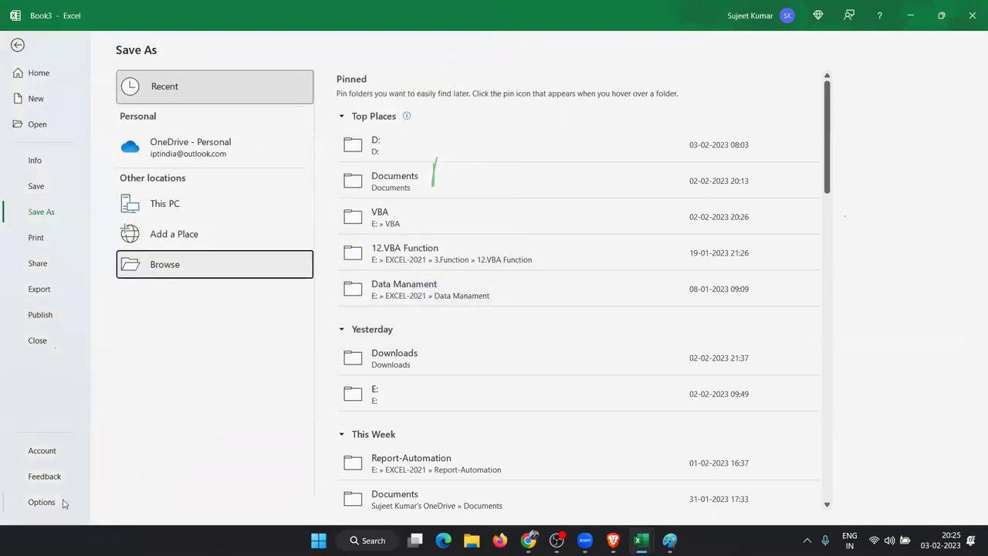
pyautogui.press('Escape')
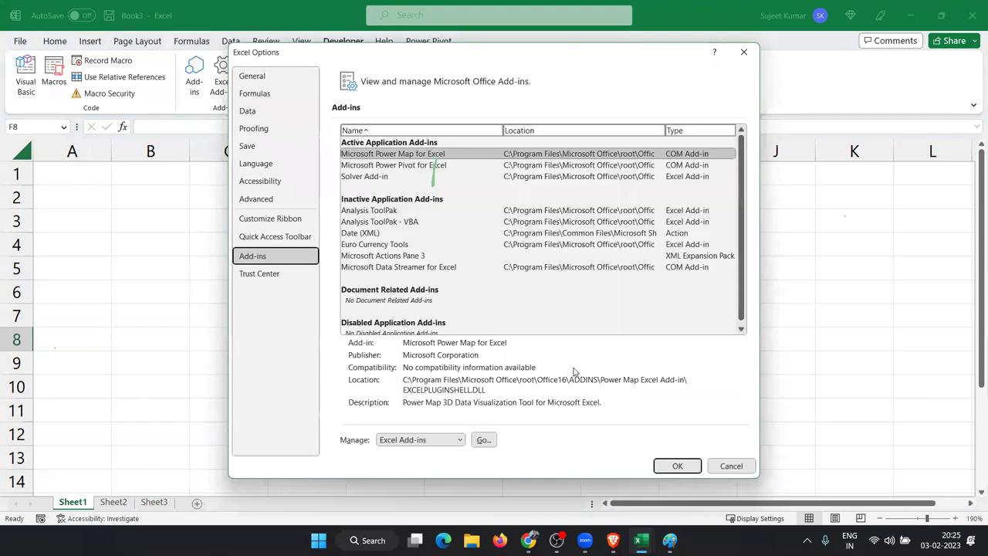
# Review the Excel Add-ins list, with Solver Add-in enabled, and close it without changes.
pyautogui.click(483, 439)
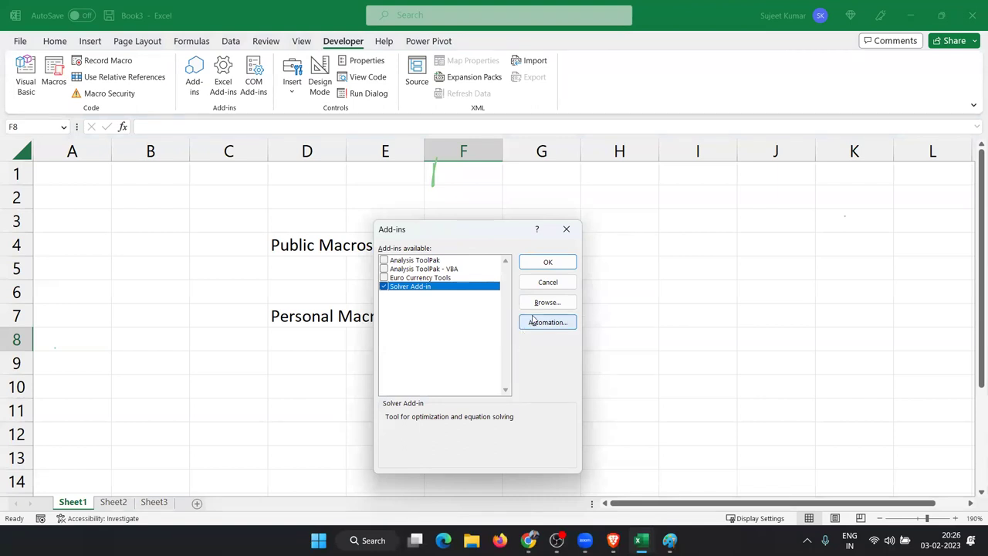
pyautogui.press('Escape')
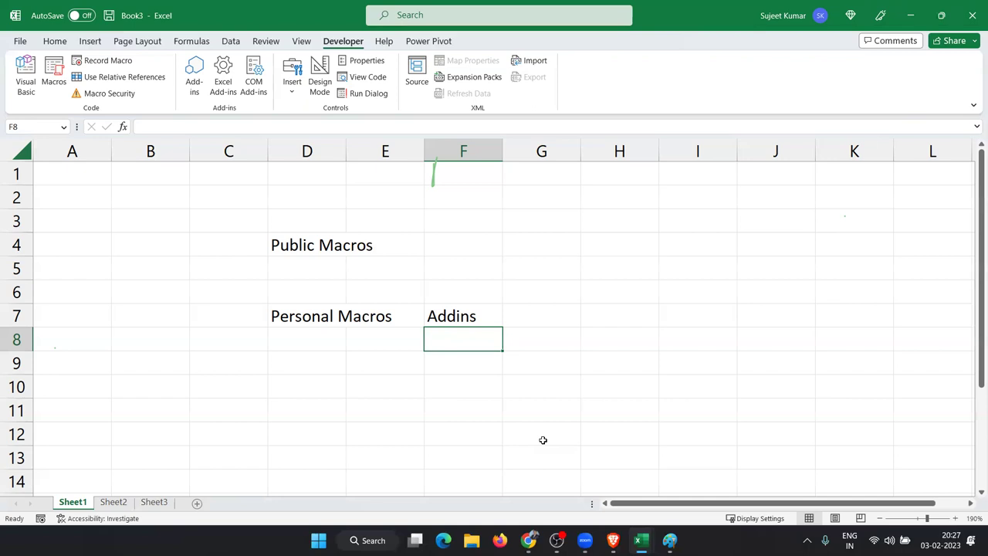
pyautogui.press('Left')
pyautogui.press('Left')
pyautogui.press('Up')
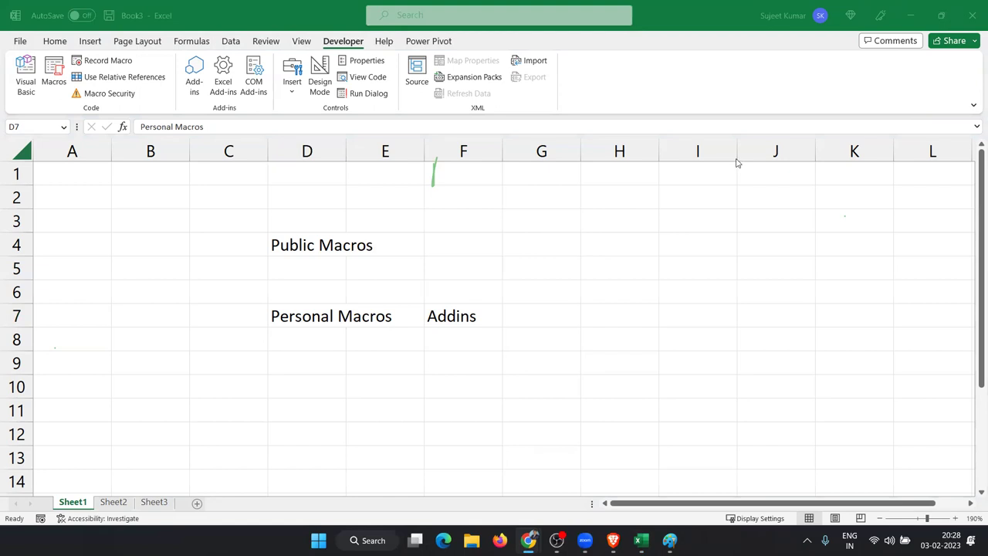
pyautogui.click(333, 308)
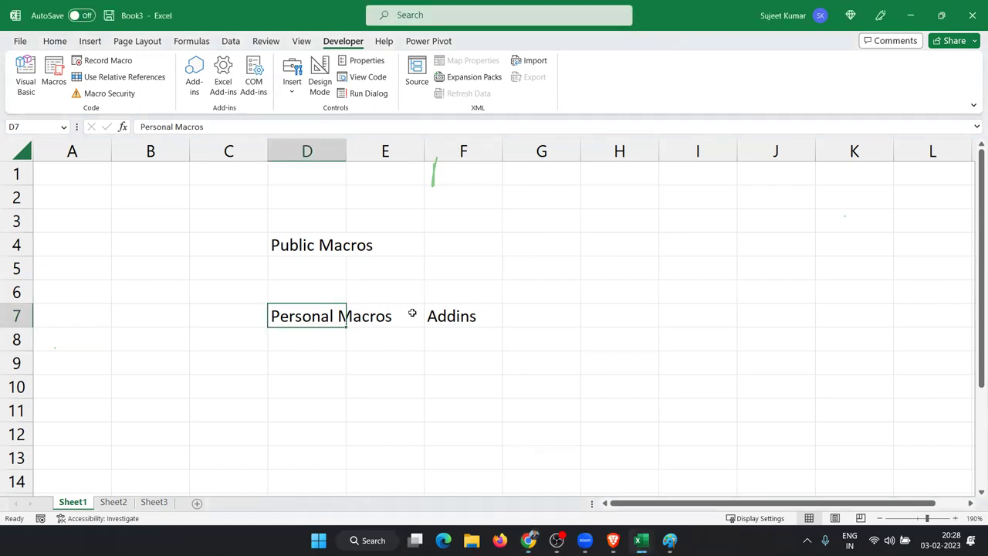
pyautogui.click(499, 316)
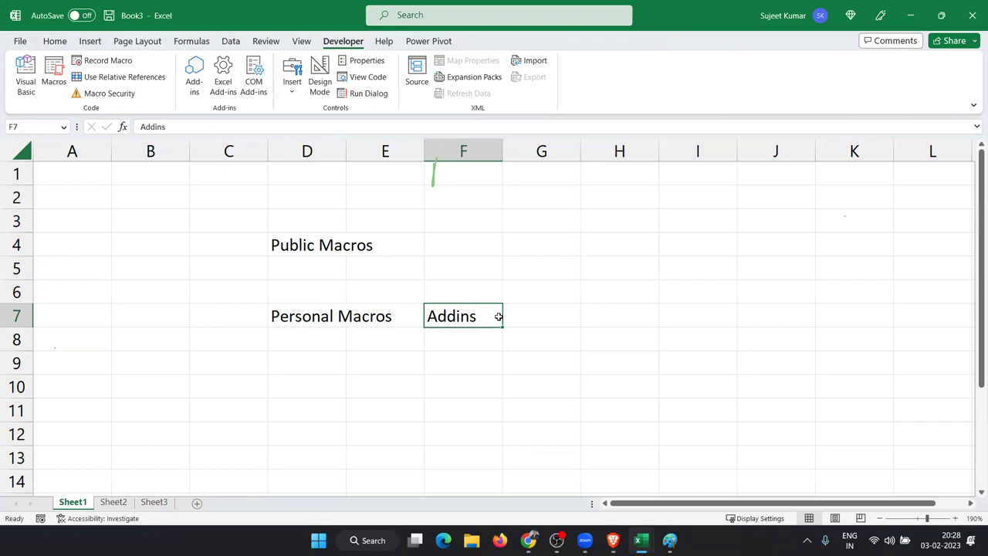
pyautogui.press('Down')
pyautogui.press('Down')
pyautogui.press('Down')
pyautogui.press('Left')
pyautogui.press('Left')
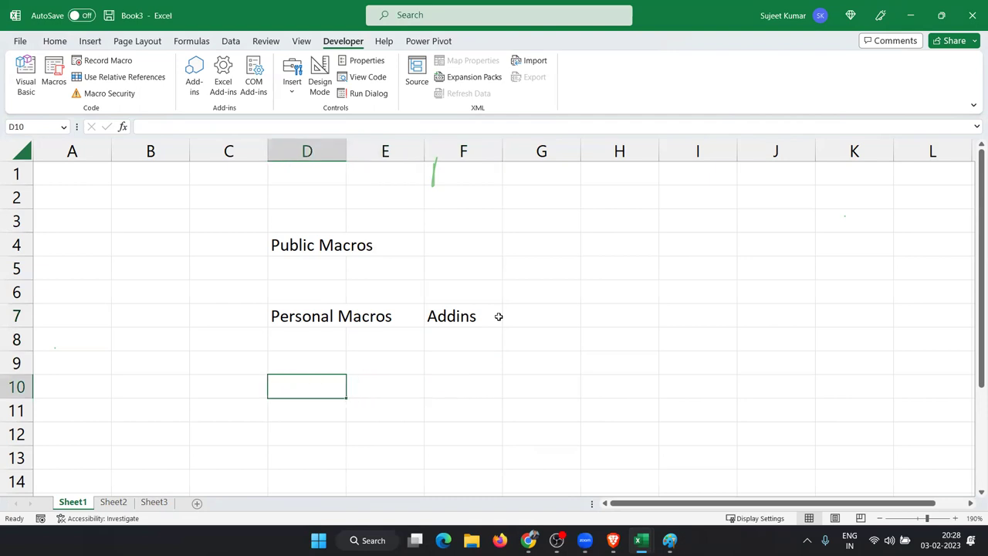
# Enter the label 'Events Macros' in cell D10, correcting the typo.
pyautogui.write('Events Maco')
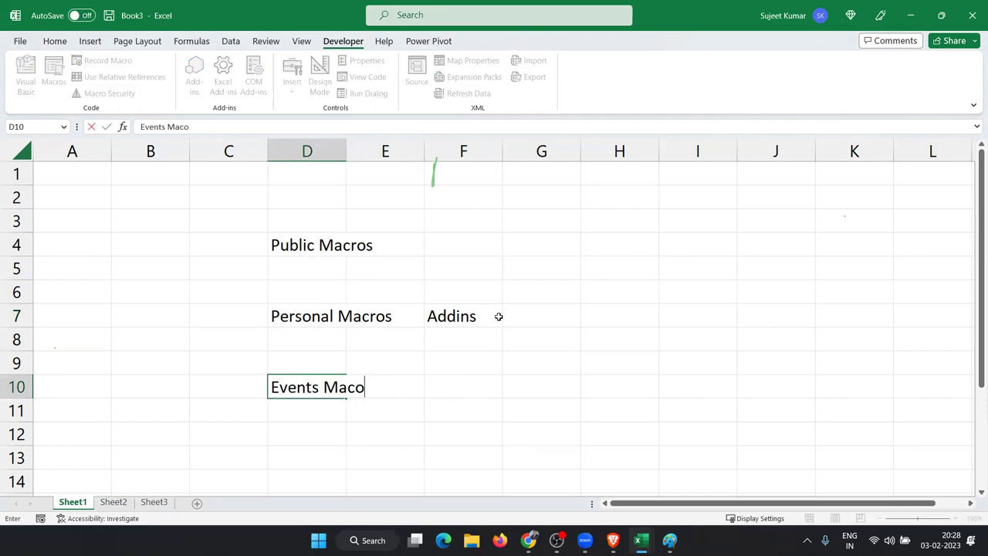
pyautogui.press('BackSpace')
pyautogui.write('ros')
pyautogui.press('Return')
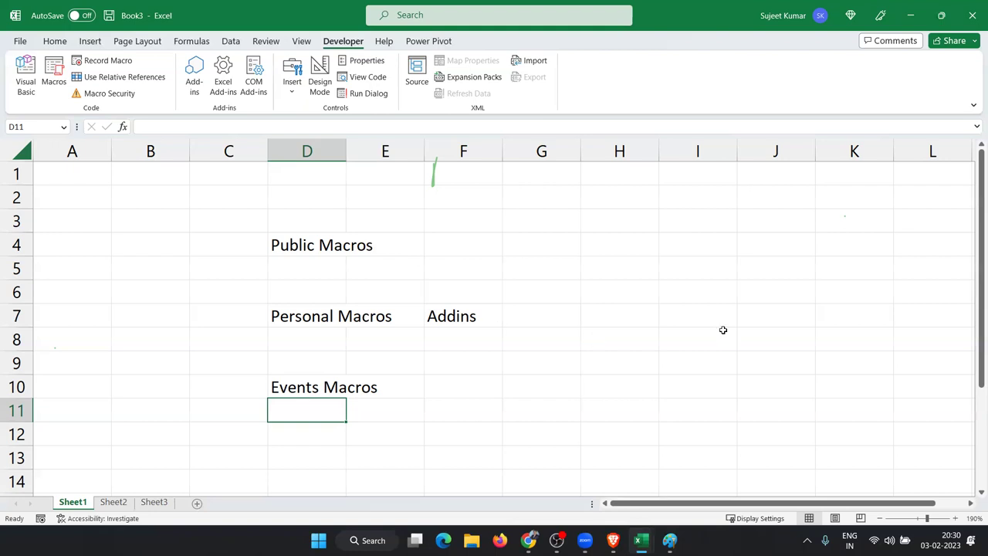
pyautogui.click(777, 202)
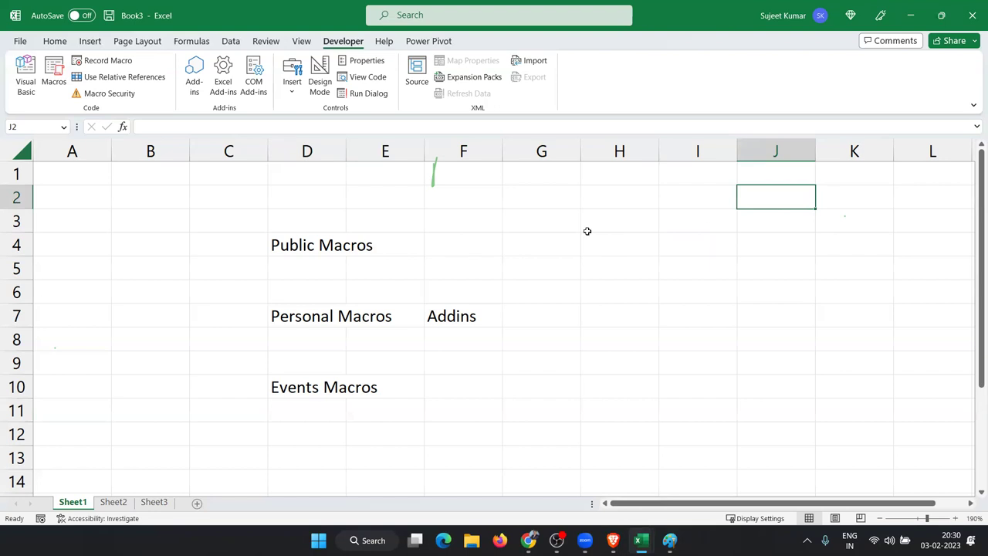
pyautogui.click(560, 233)
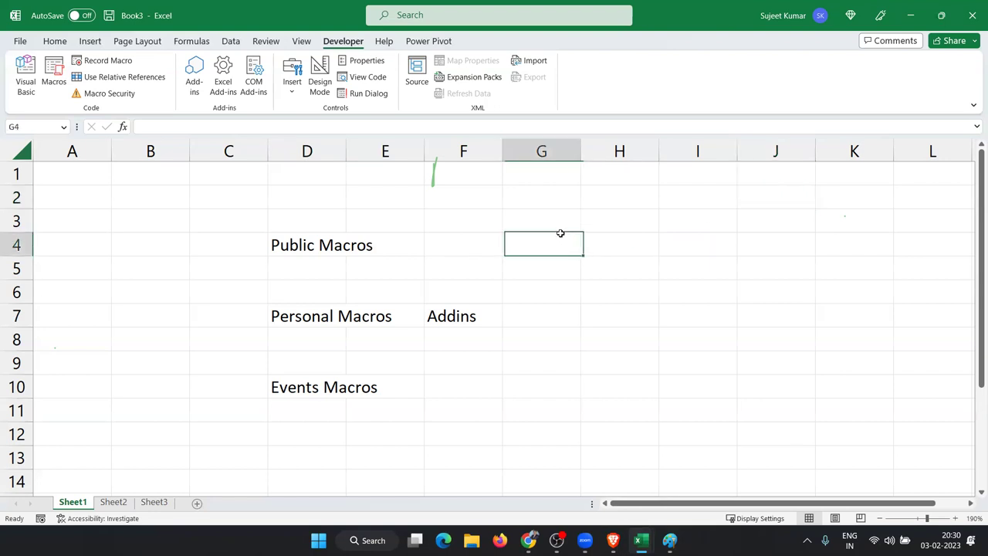
pyautogui.click(553, 296)
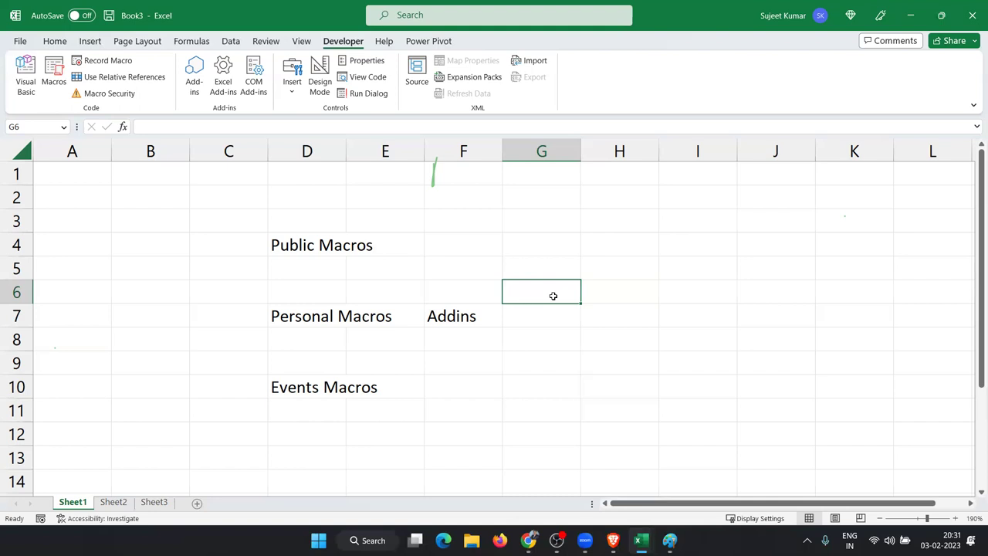
pyautogui.press('Down')
pyautogui.press('Left')
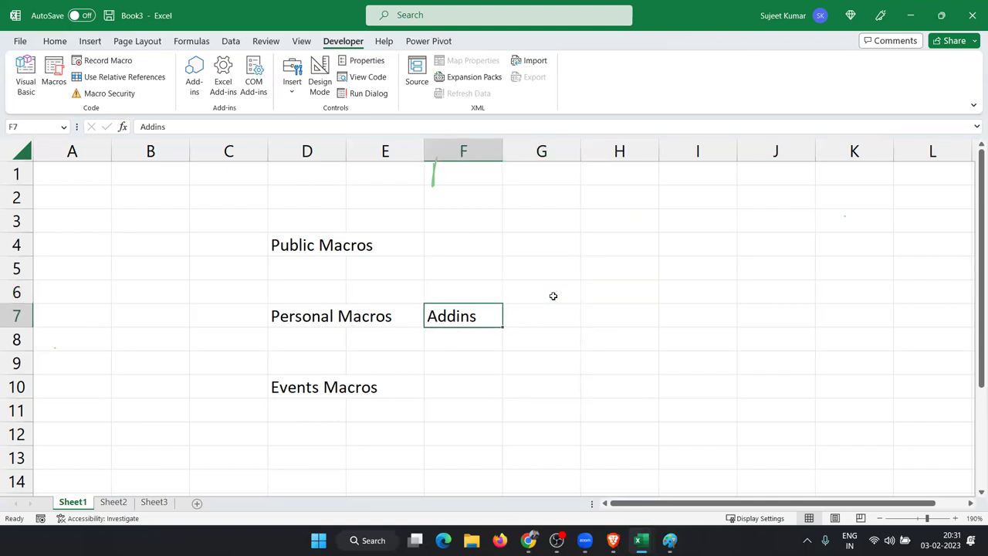
pyautogui.press('Down')
pyautogui.press('Down')
pyautogui.press('Down')
pyautogui.press('Down')
pyautogui.press('Left')
pyautogui.press('Left')
pyautogui.press('Left')
pyautogui.press('Up')
pyautogui.press('Right')
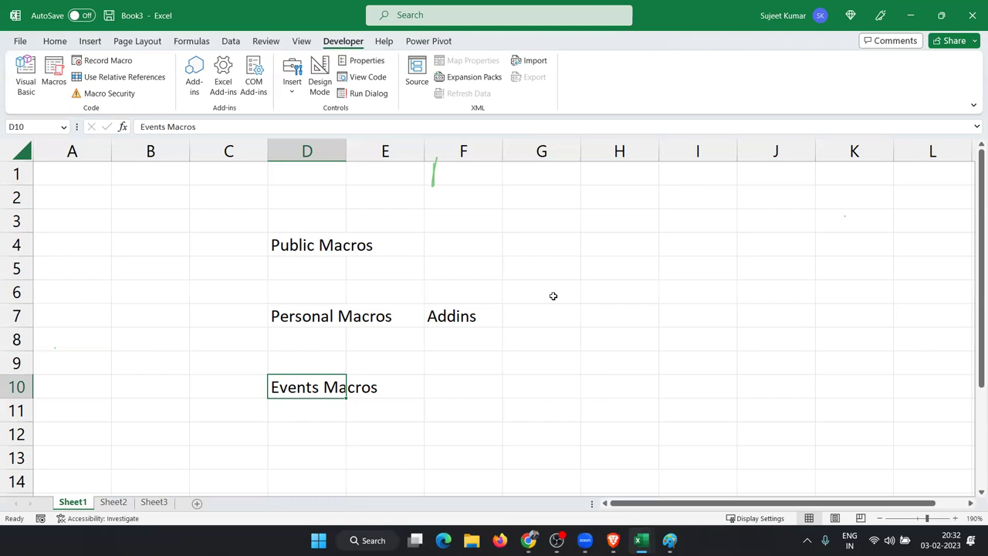
pyautogui.click(298, 237)
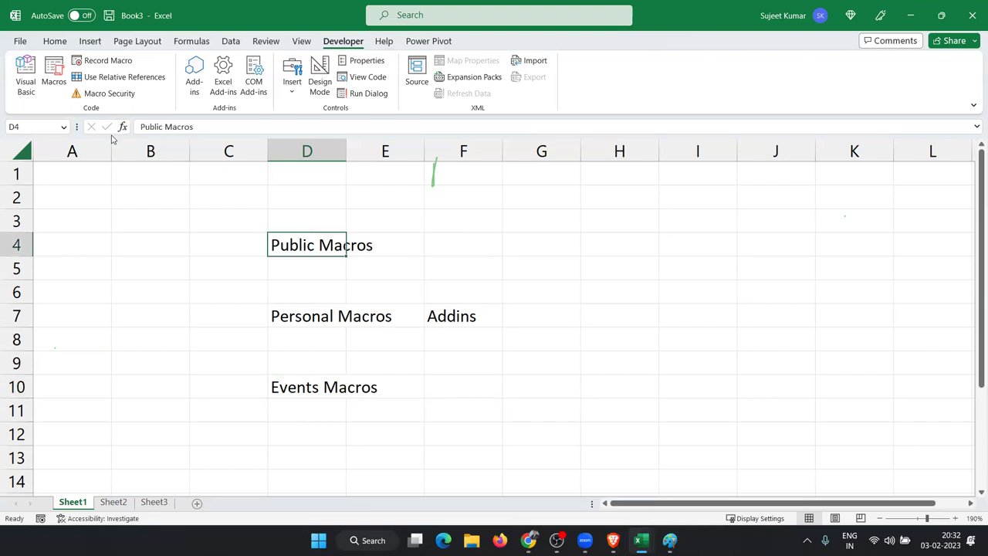
pyautogui.click(53, 77)
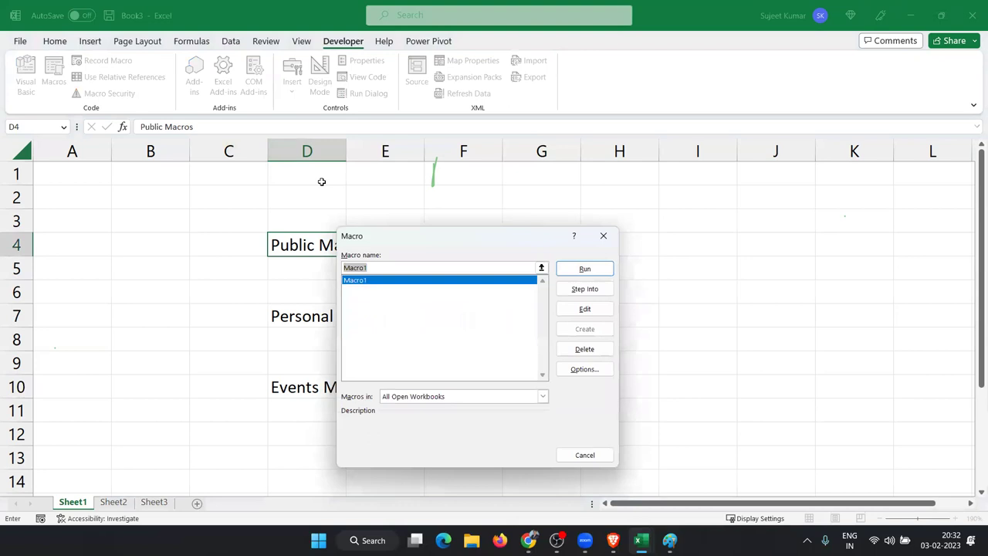
pyautogui.click(585, 260)
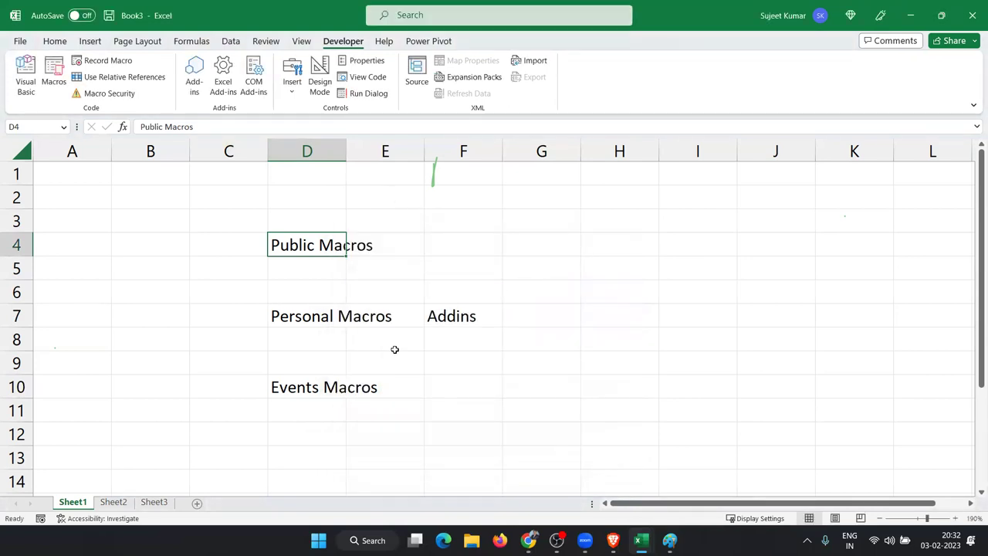
pyautogui.click(309, 393)
pyautogui.click(656, 266)
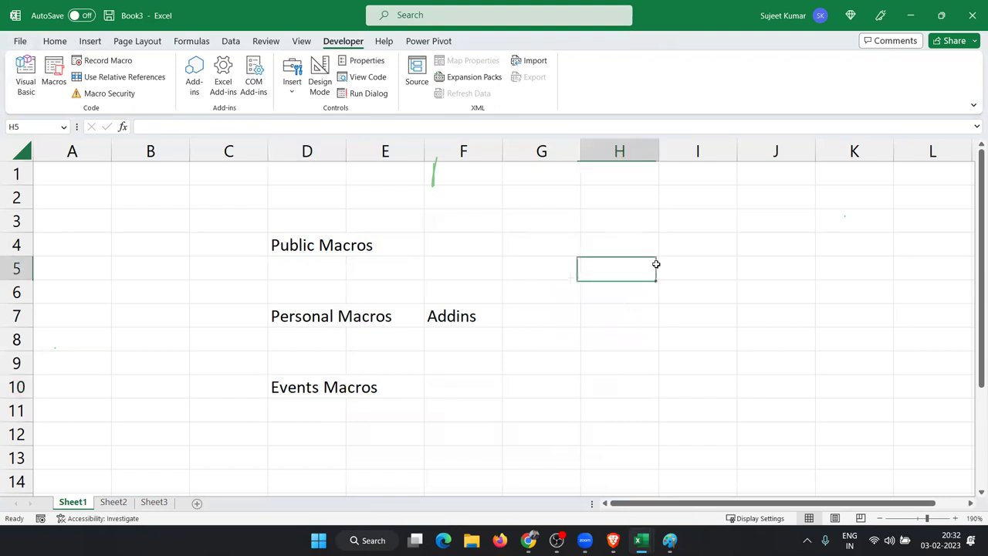